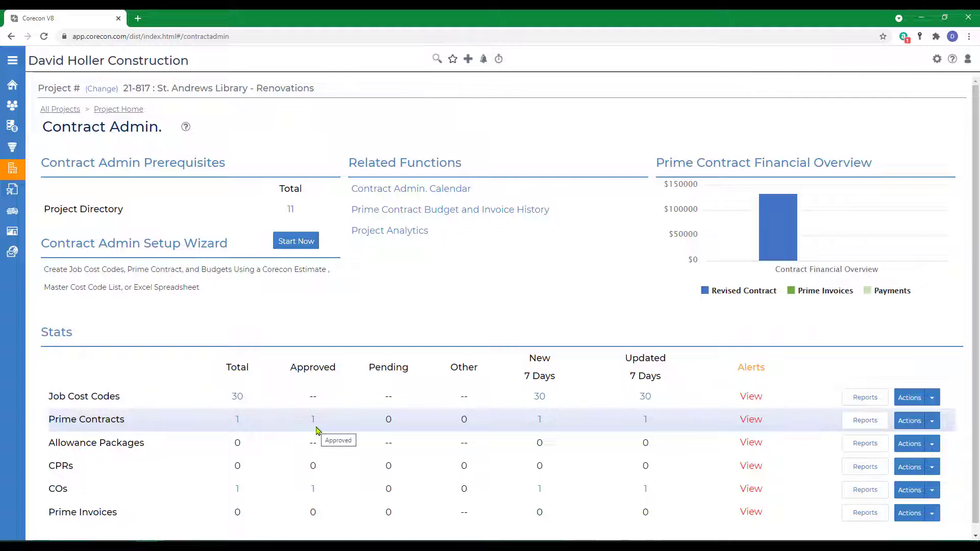
Step: Open prime contract 001 and view its default markups for CPRs and COs
{"action": "left_click", "coordinate": [237, 421]}
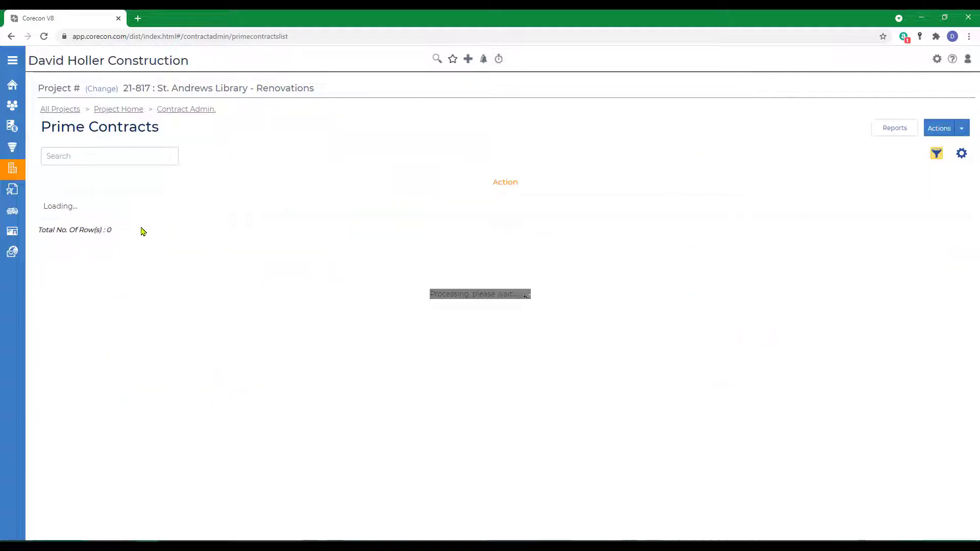
{"action": "left_click", "coordinate": [104, 214]}
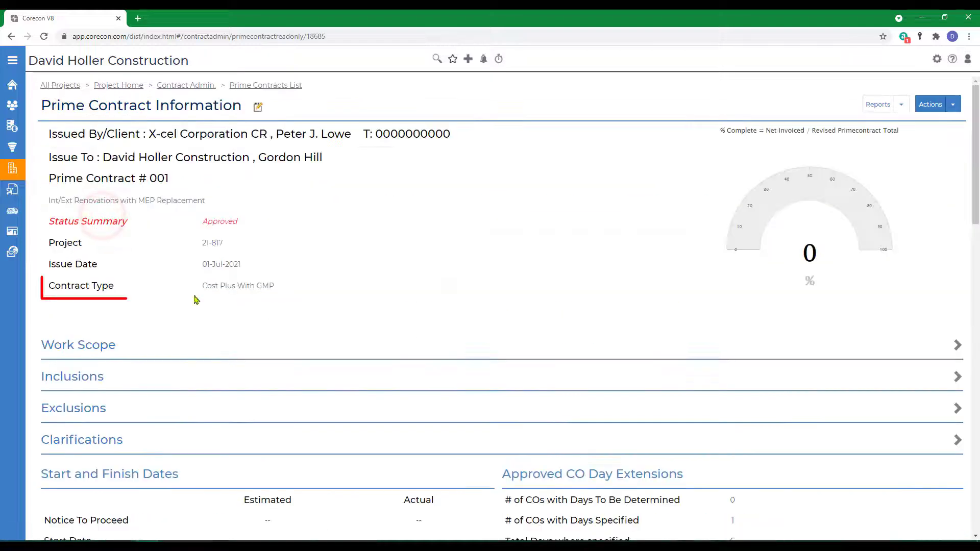
{"action": "scroll", "coordinate": [411, 310], "scroll_direction": "down", "scroll_amount": 9}
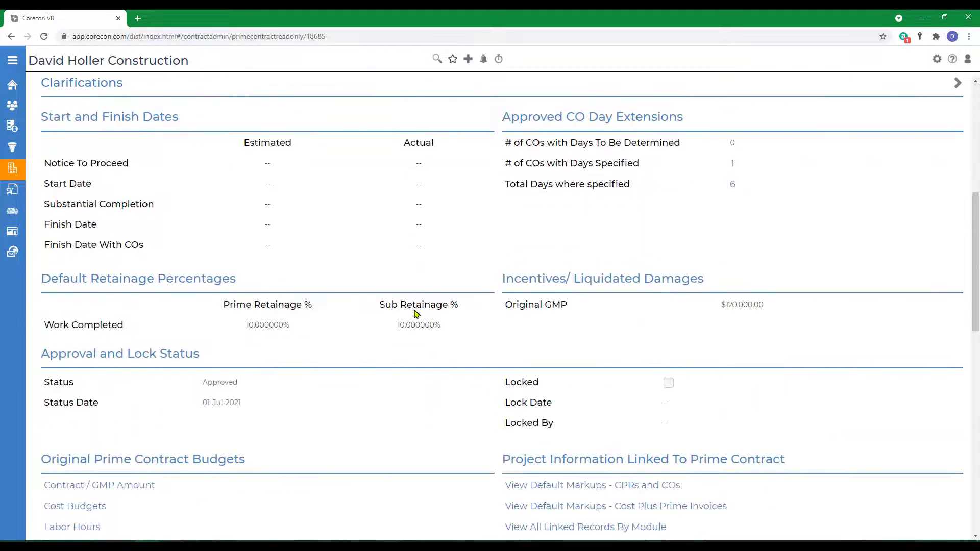
{"action": "scroll", "coordinate": [423, 323], "scroll_direction": "down", "scroll_amount": 2}
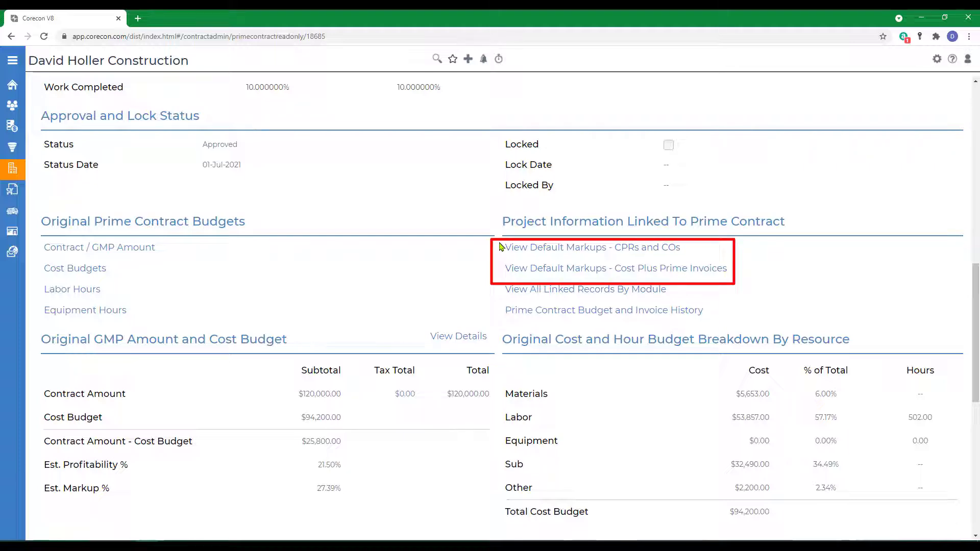
{"action": "left_click", "coordinate": [538, 250]}
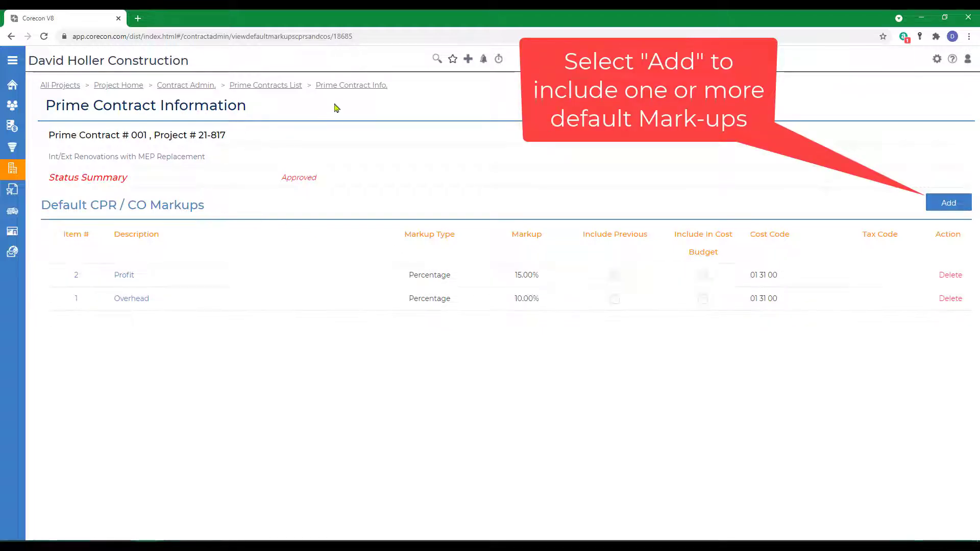
{"action": "left_click", "coordinate": [361, 84]}
Step: View the prime contract's default markups for Cost Plus Prime Invoices
{"action": "scroll", "coordinate": [647, 375], "scroll_direction": "down", "scroll_amount": 10}
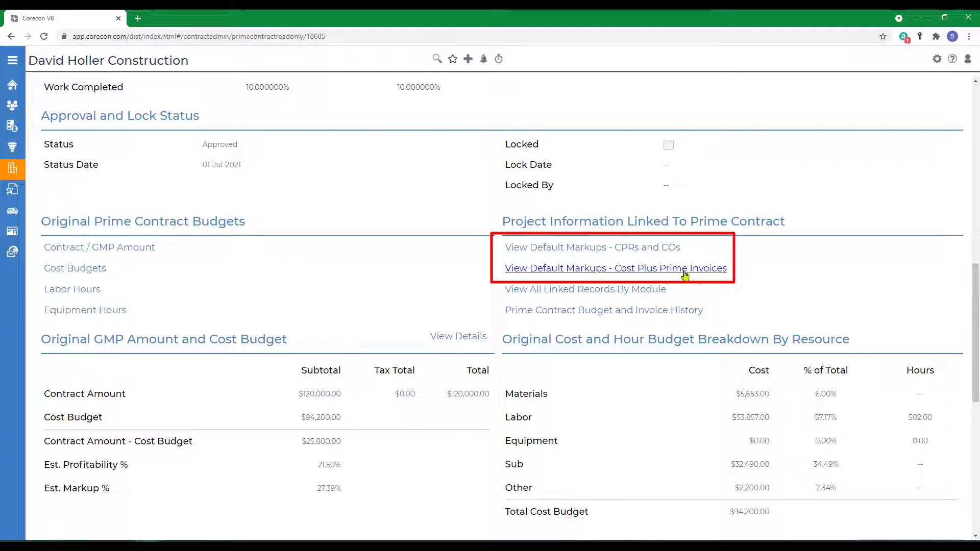
{"action": "left_click", "coordinate": [629, 274]}
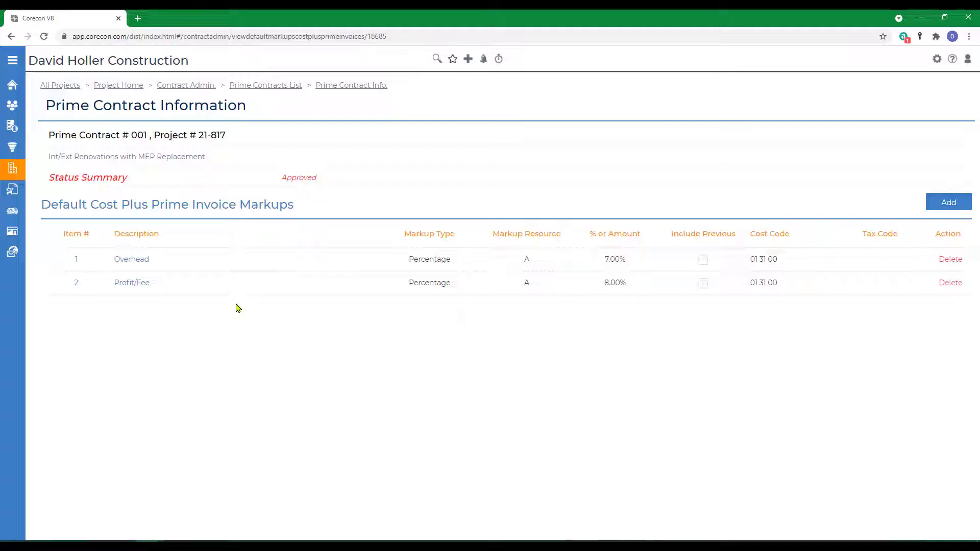
{"action": "left_click", "coordinate": [361, 85]}
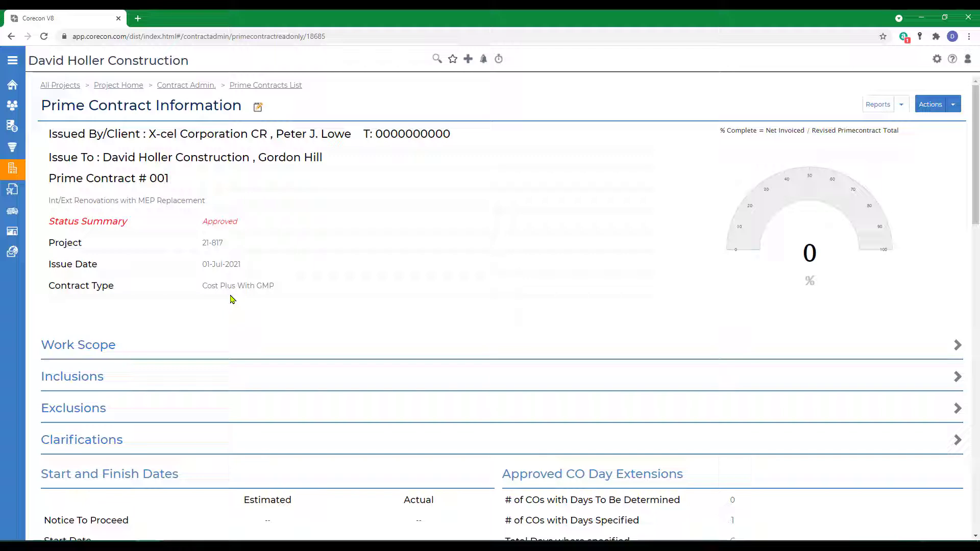
Step: View the prime invoice log report "Cost Plus - Unbilled Items by Contract Transaction Type and Company" from Contract Admin
{"action": "left_click", "coordinate": [186, 86]}
{"action": "scroll", "coordinate": [421, 338], "scroll_direction": "down", "scroll_amount": 1}
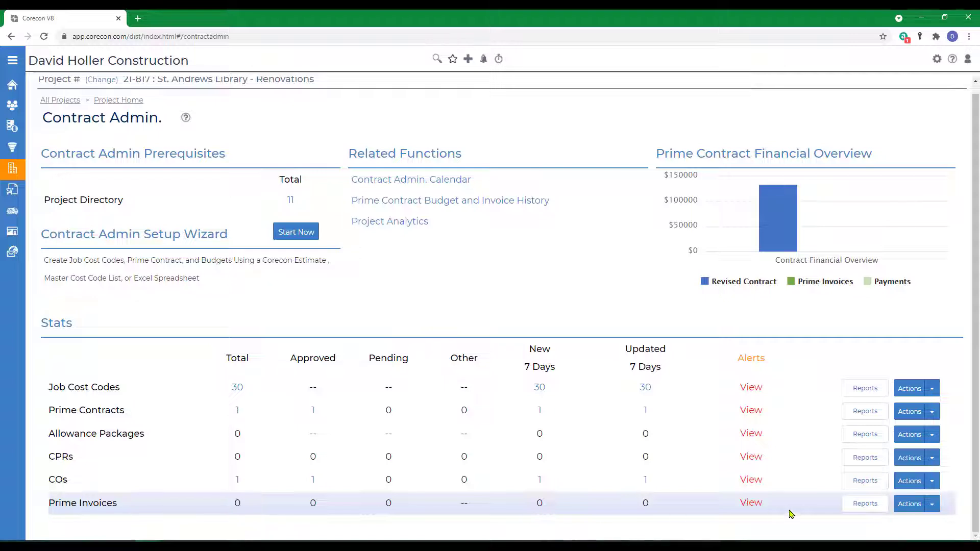
{"action": "left_click", "coordinate": [864, 510]}
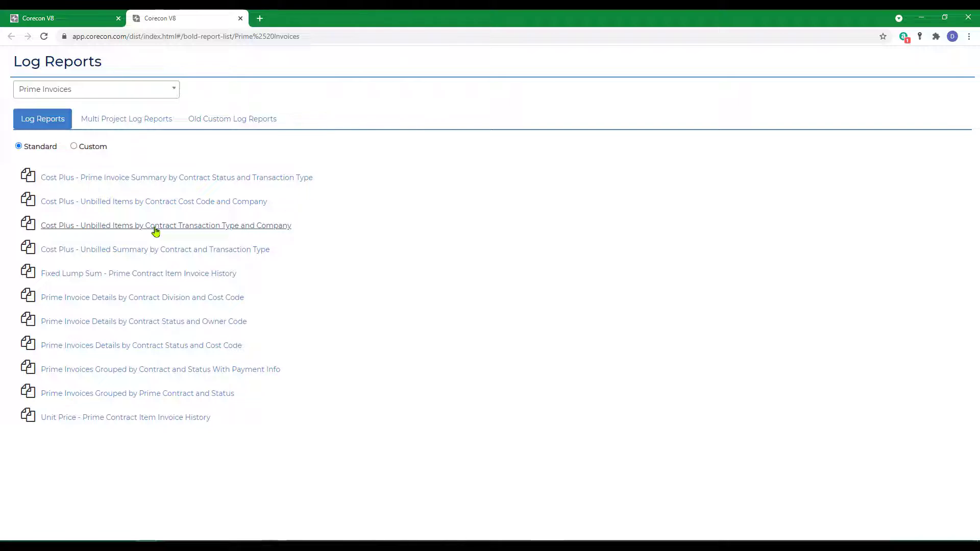
{"action": "left_click", "coordinate": [156, 228]}
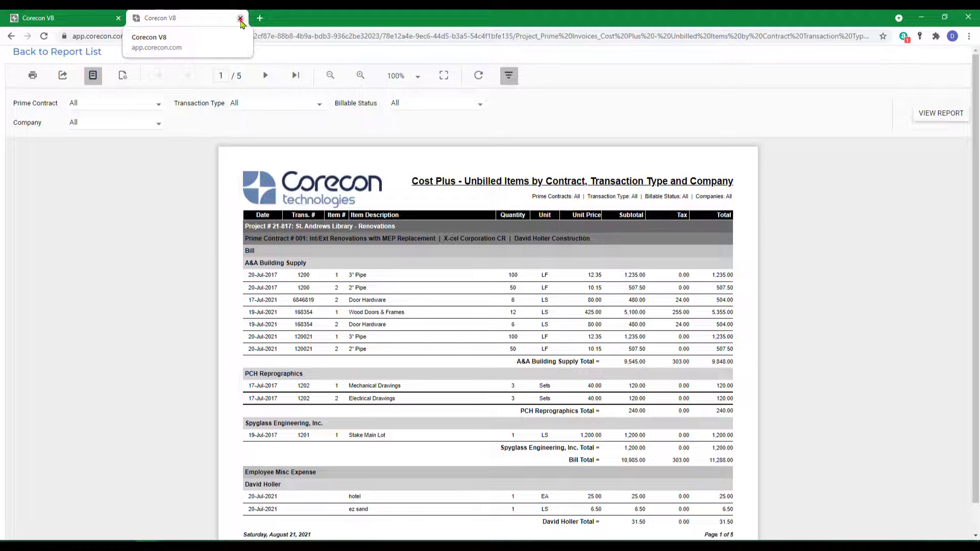
{"action": "left_click", "coordinate": [240, 18]}
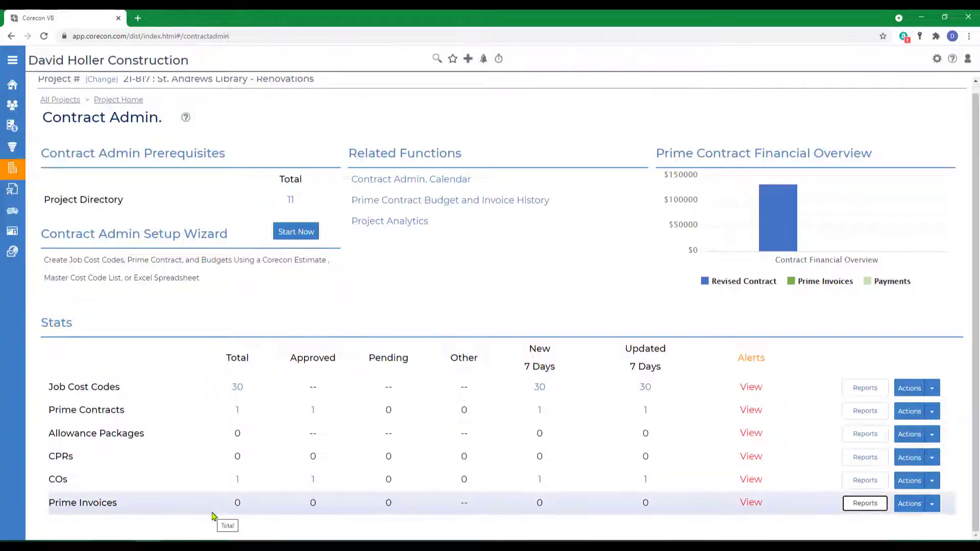
Step: Add a prime invoice manually with issue date 23-Jul-2021, mark it approved and save its general information
{"action": "left_click", "coordinate": [933, 504]}
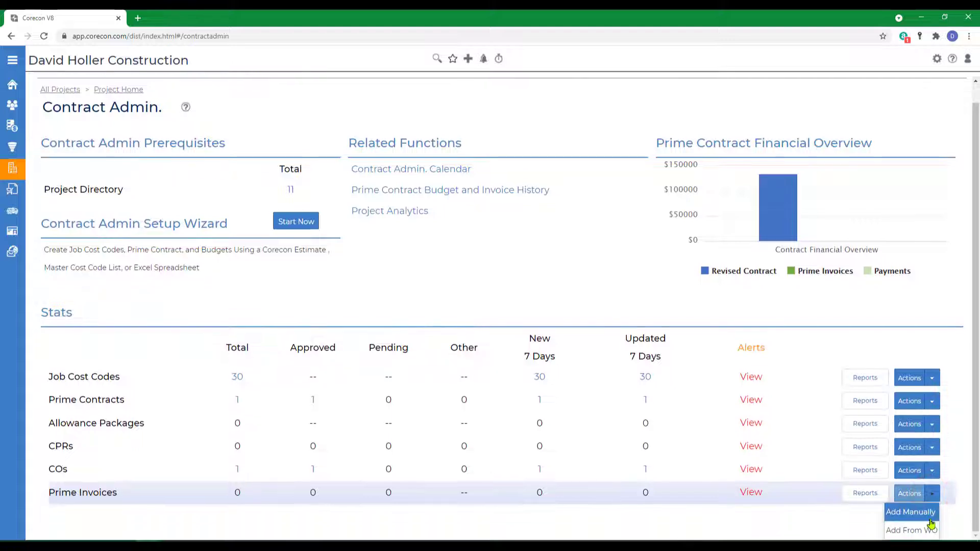
{"action": "left_click", "coordinate": [927, 513]}
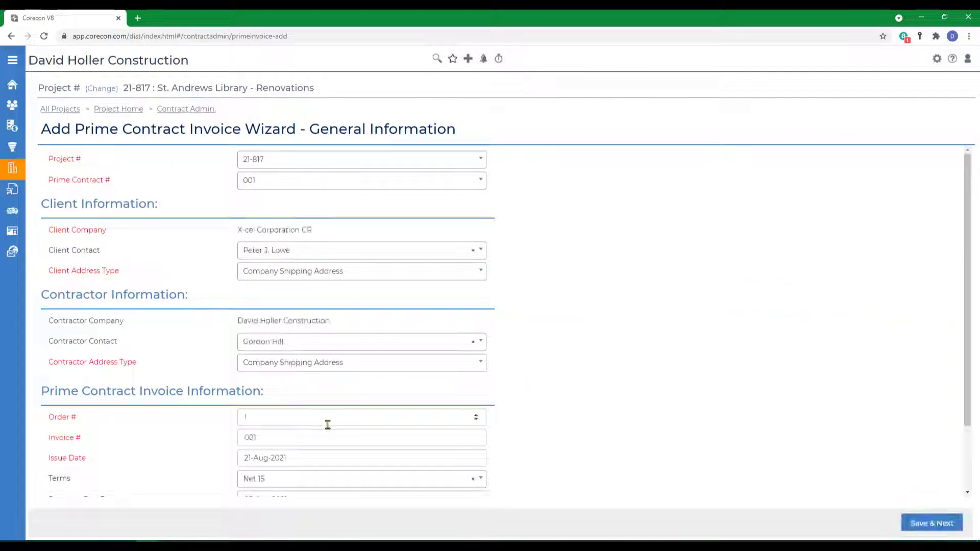
{"action": "scroll", "coordinate": [327, 426], "scroll_direction": "down", "scroll_amount": 3}
{"action": "left_click", "coordinate": [305, 379]}
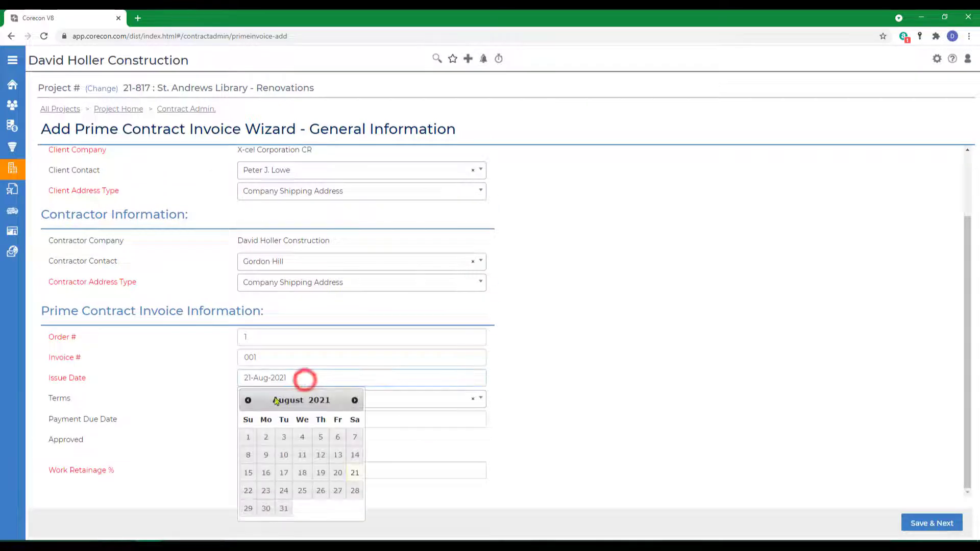
{"action": "left_click", "coordinate": [248, 400]}
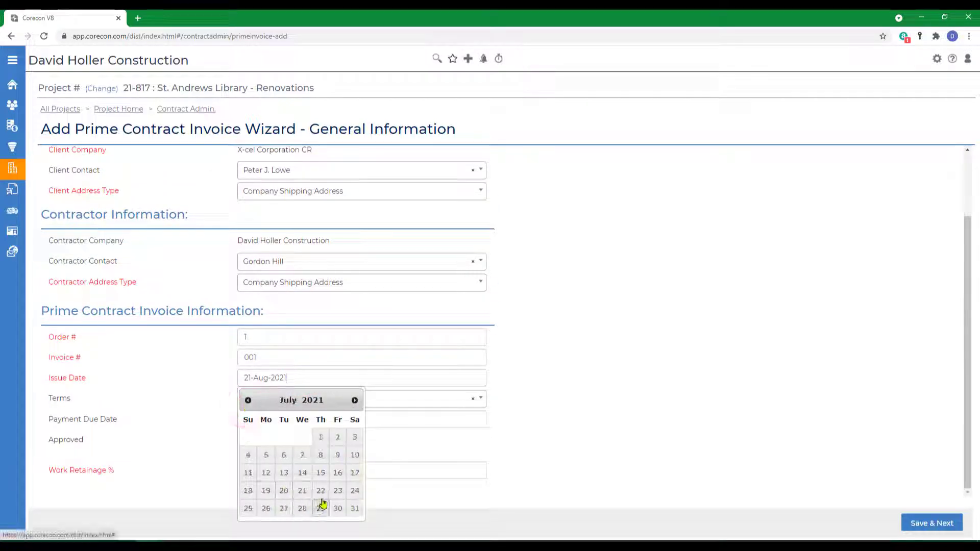
{"action": "left_click", "coordinate": [339, 490]}
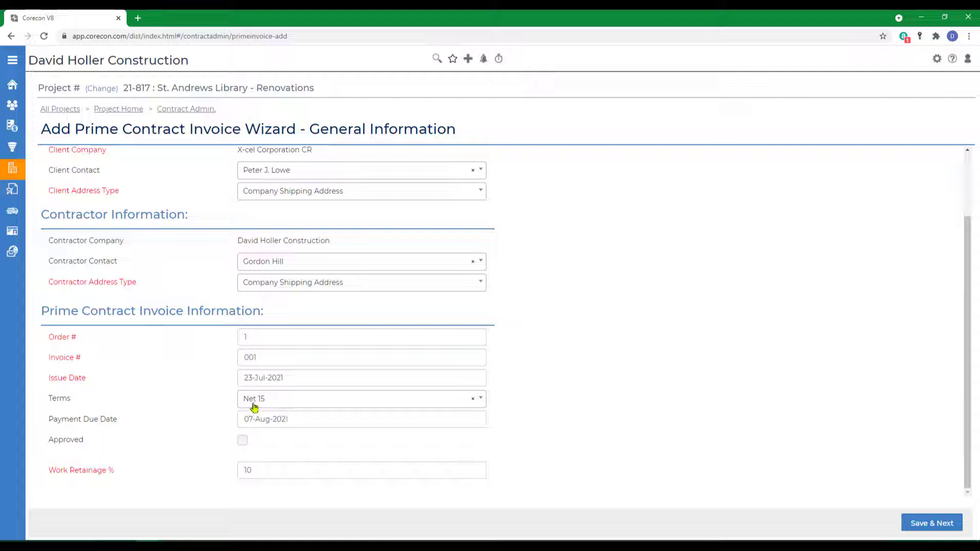
{"action": "left_click", "coordinate": [243, 442]}
{"action": "left_click", "coordinate": [922, 529]}
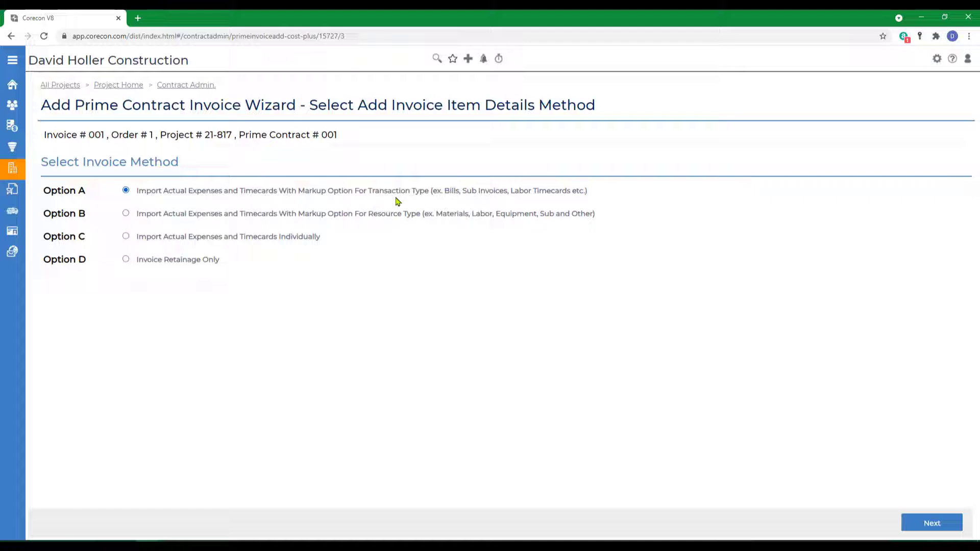
Step: Import all billable expenses and timecards using Option A with related files tagged, and include the default invoice markups without the AR tax code
{"action": "left_click", "coordinate": [929, 520]}
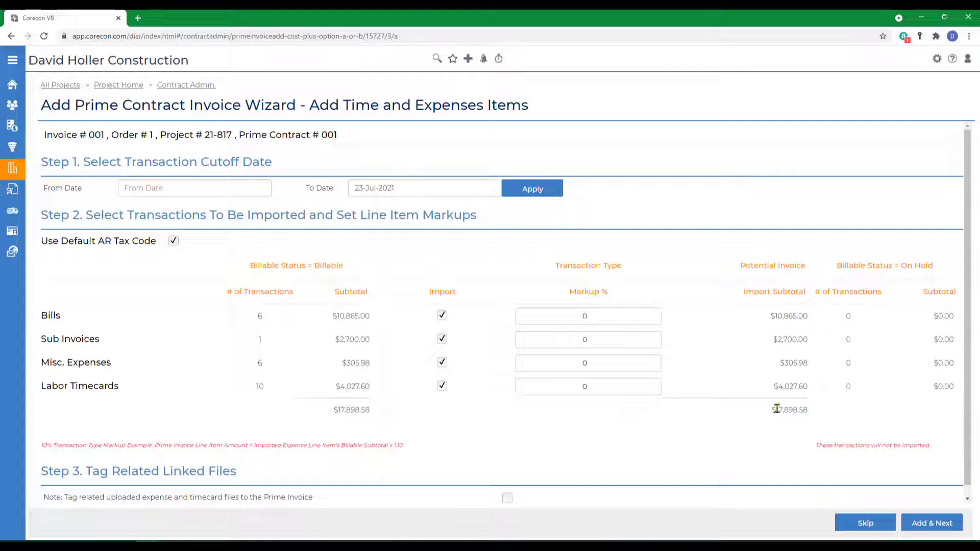
{"action": "scroll", "coordinate": [757, 442], "scroll_direction": "down", "scroll_amount": 1}
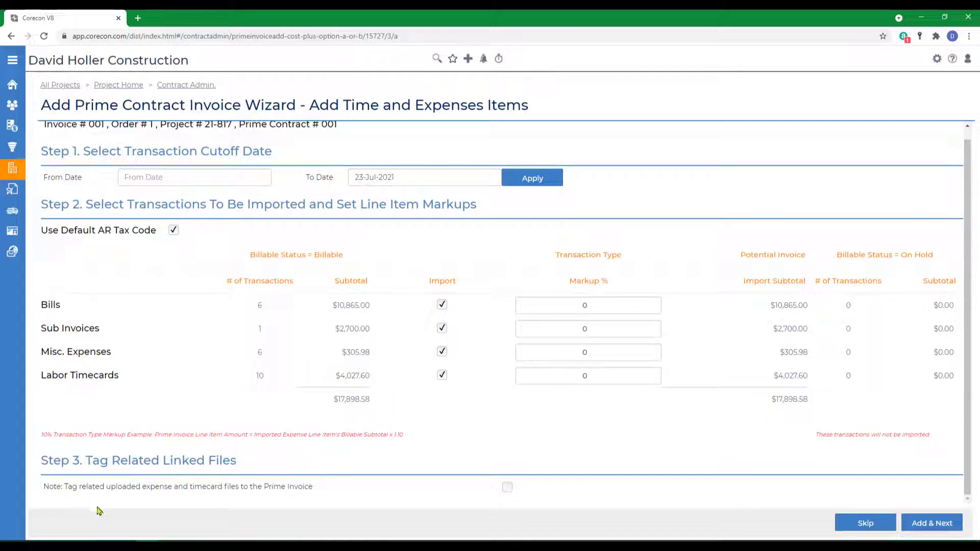
{"action": "left_click", "coordinate": [507, 487]}
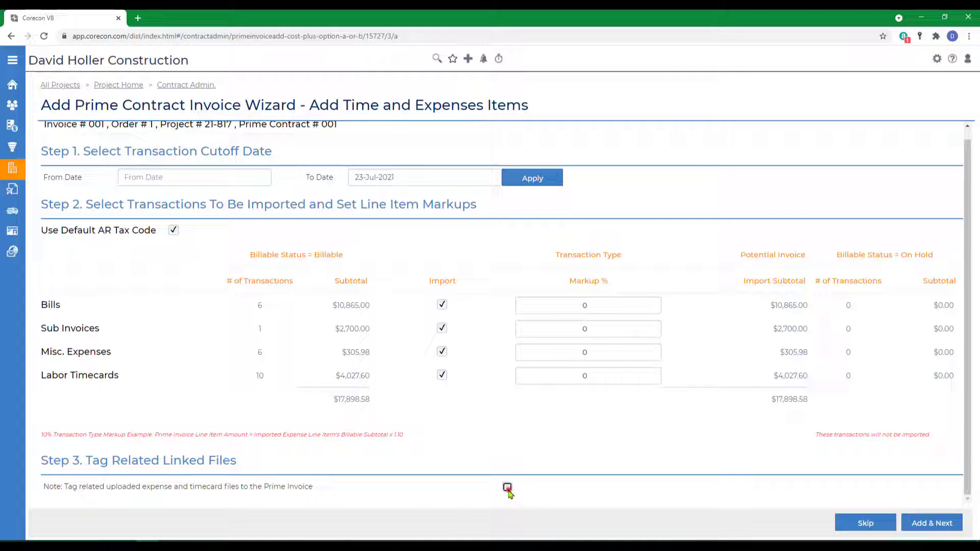
{"action": "left_click", "coordinate": [936, 525]}
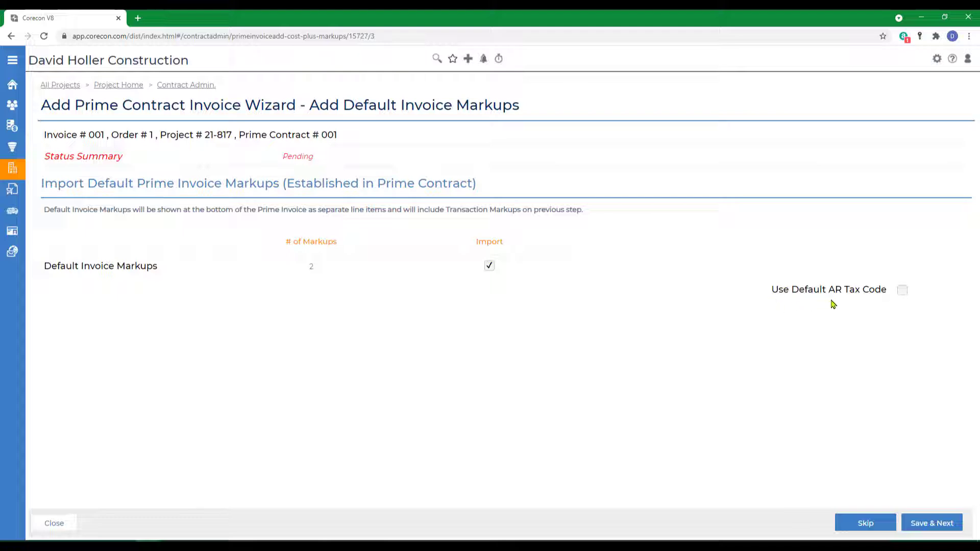
{"action": "left_click", "coordinate": [918, 526]}
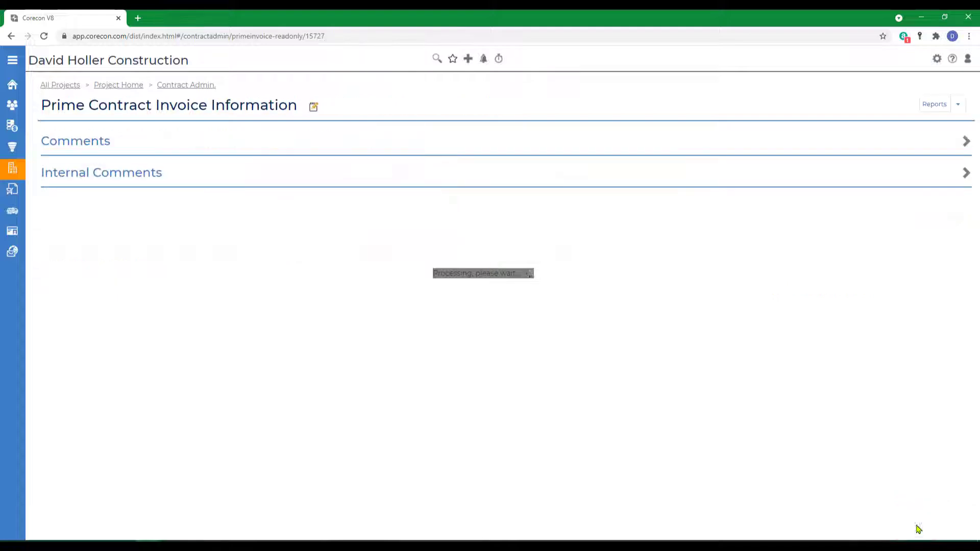
Step: Examine the prime invoice's general information and its expense and timecard line items
{"action": "scroll", "coordinate": [432, 376], "scroll_direction": "down", "scroll_amount": 8}
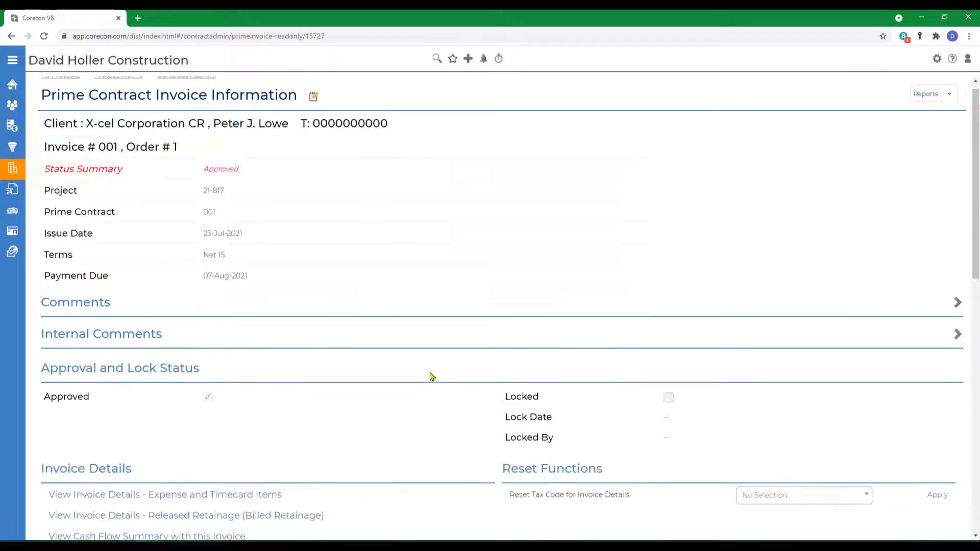
{"action": "scroll", "coordinate": [431, 376], "scroll_direction": "up", "scroll_amount": 5}
{"action": "scroll", "coordinate": [432, 376], "scroll_direction": "up", "scroll_amount": 3}
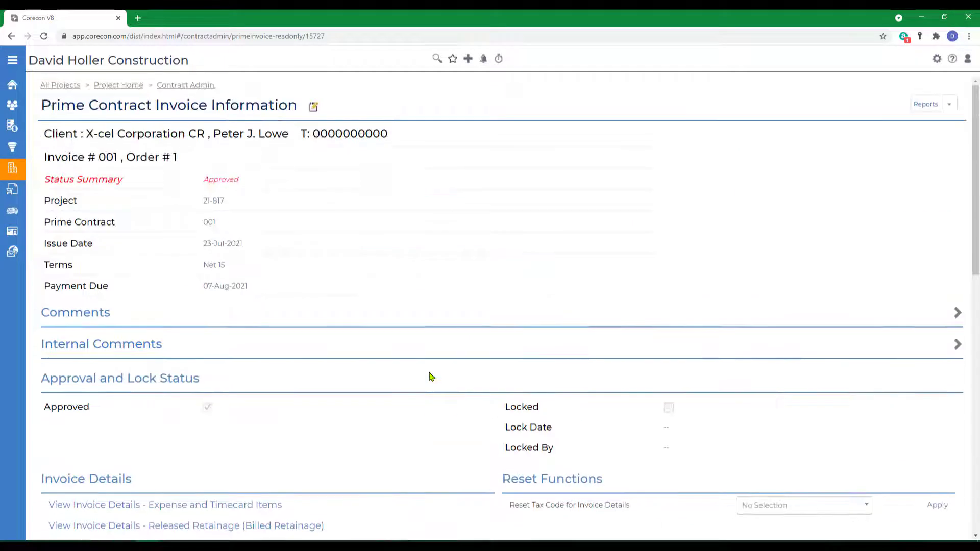
{"action": "scroll", "coordinate": [378, 369], "scroll_direction": "down", "scroll_amount": 3}
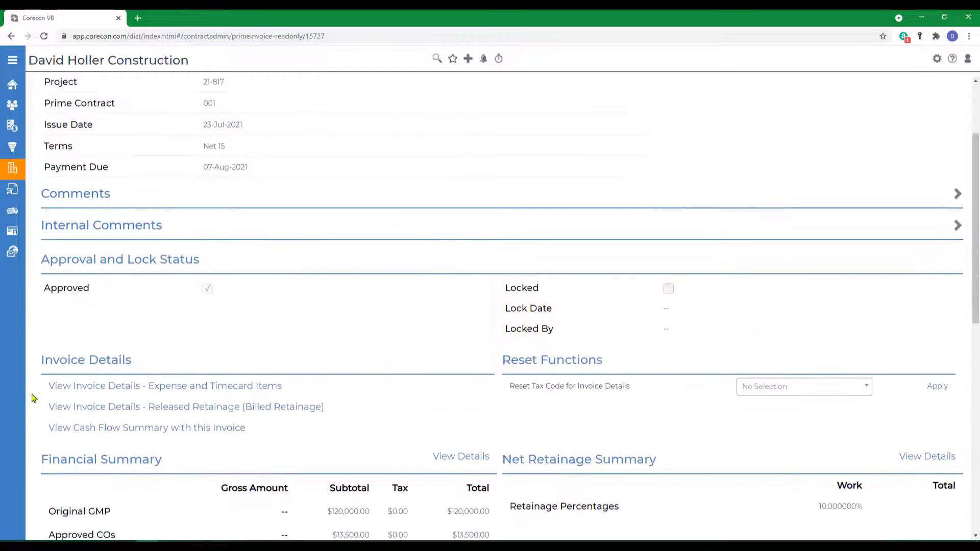
{"action": "left_click", "coordinate": [99, 394]}
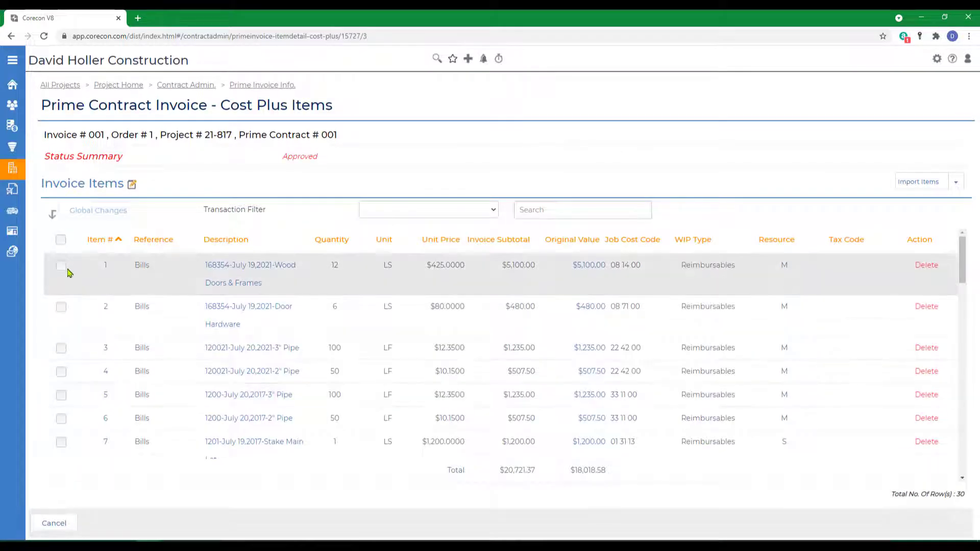
{"action": "scroll", "coordinate": [87, 438], "scroll_direction": "down", "scroll_amount": 5}
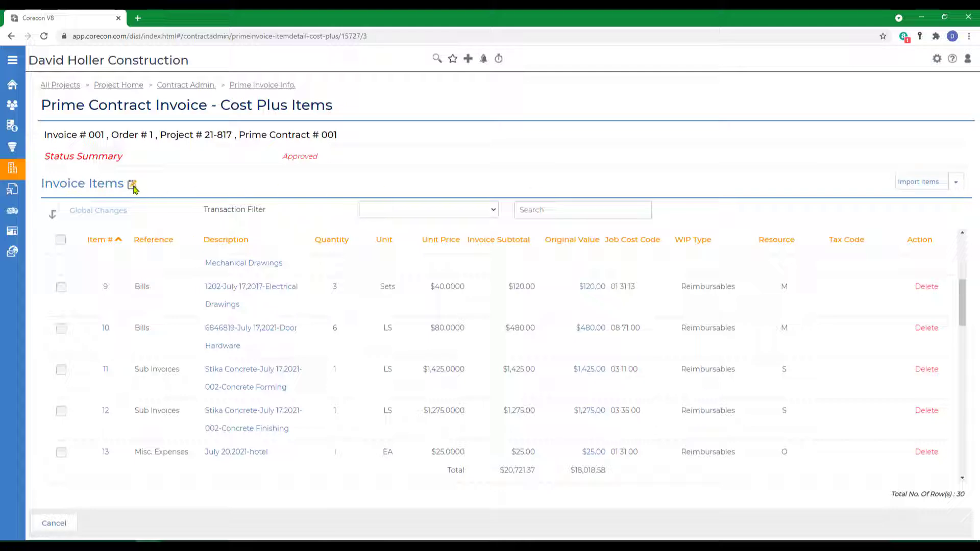
{"action": "scroll", "coordinate": [485, 338], "scroll_direction": "up", "scroll_amount": 5}
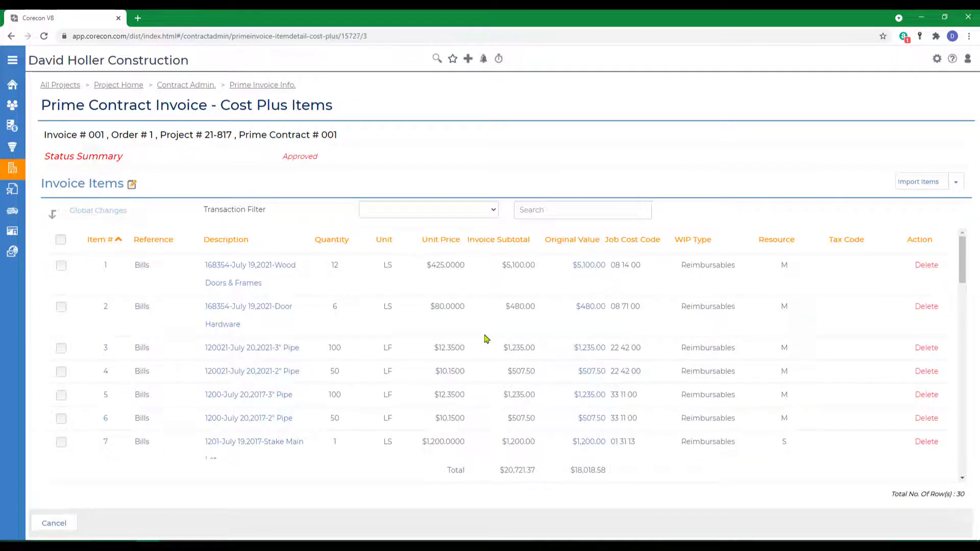
{"action": "left_click", "coordinate": [262, 88]}
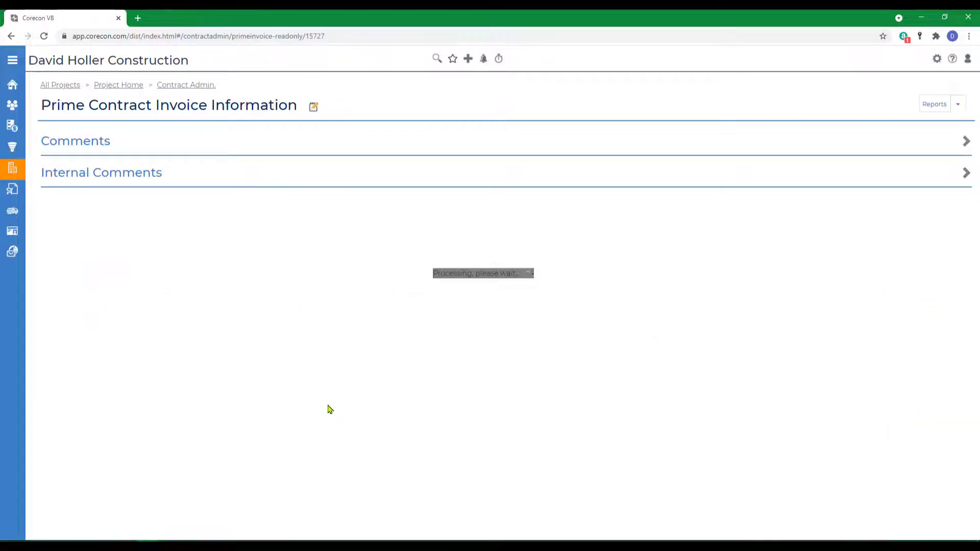
Step: Generate the Prime Invoice Details report as a PDF in the "Cost Plus with GMP - Items Grouped By Transaction Type" format with the default template
{"action": "scroll", "coordinate": [329, 409], "scroll_direction": "down", "scroll_amount": 2}
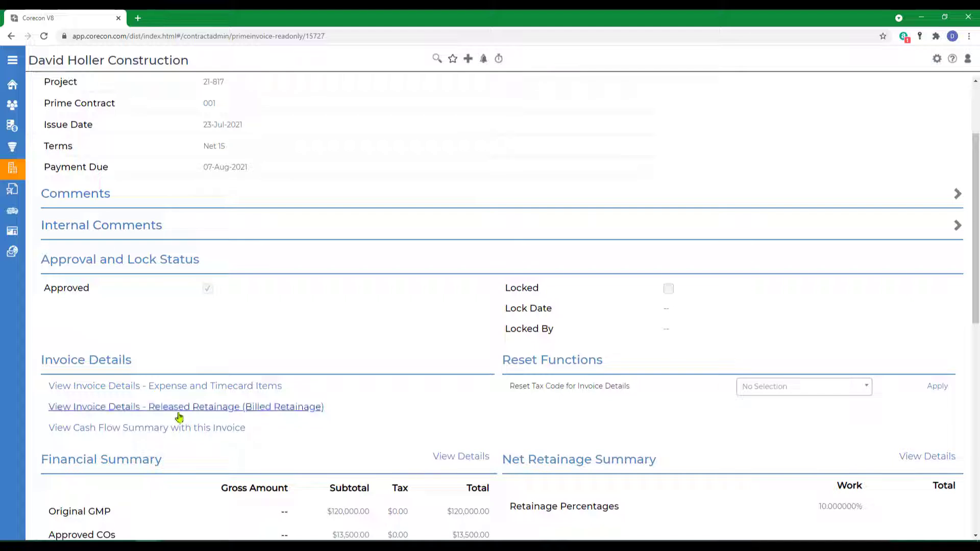
{"action": "scroll", "coordinate": [543, 426], "scroll_direction": "up", "scroll_amount": 3}
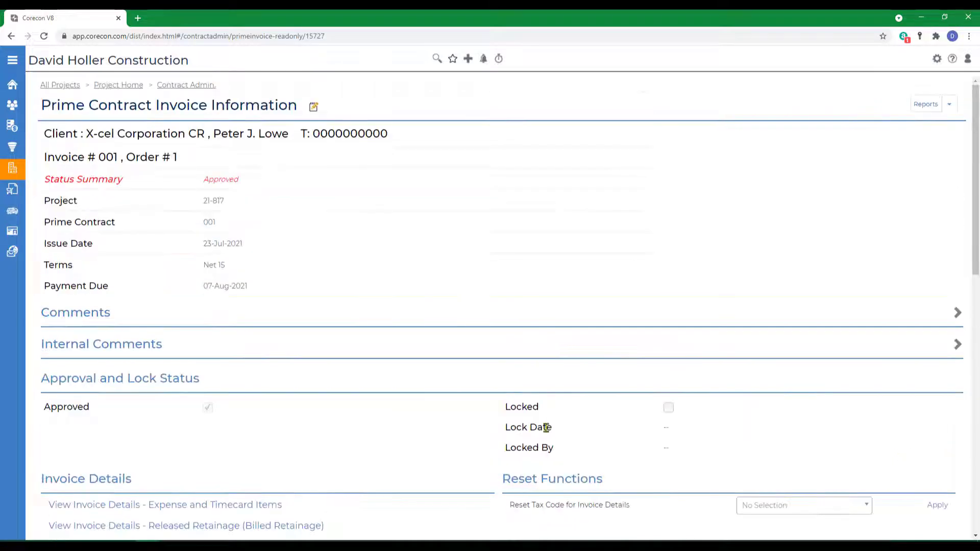
{"action": "left_click", "coordinate": [949, 103]}
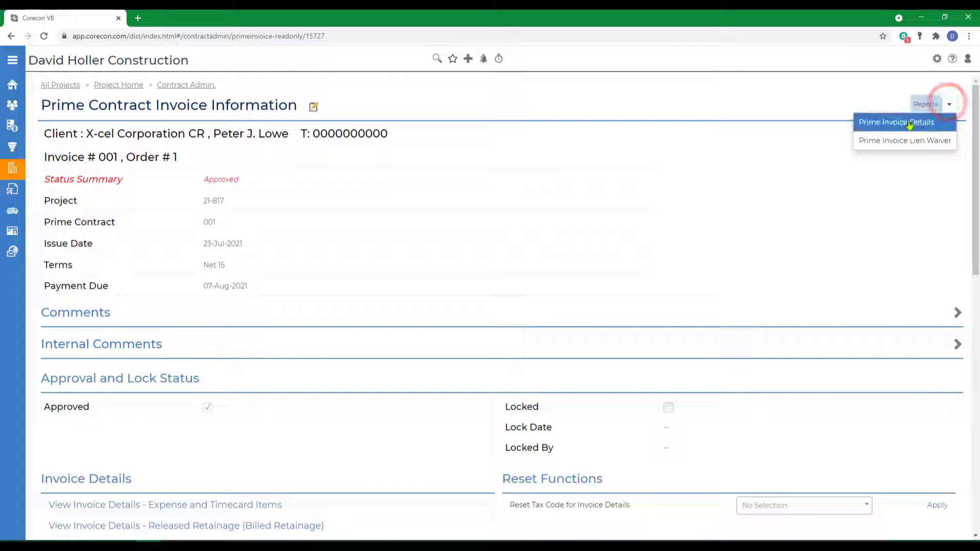
{"action": "left_click", "coordinate": [879, 123]}
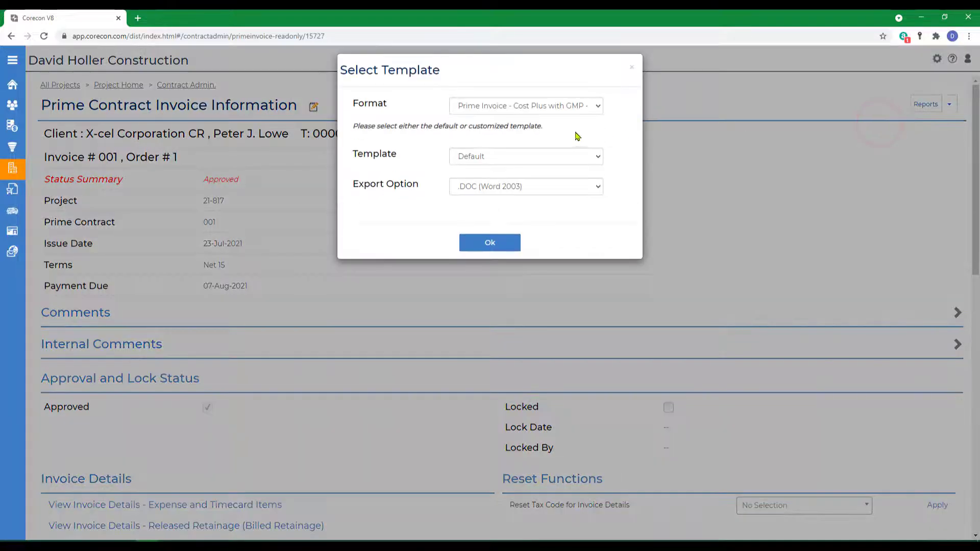
{"action": "left_click", "coordinate": [531, 107]}
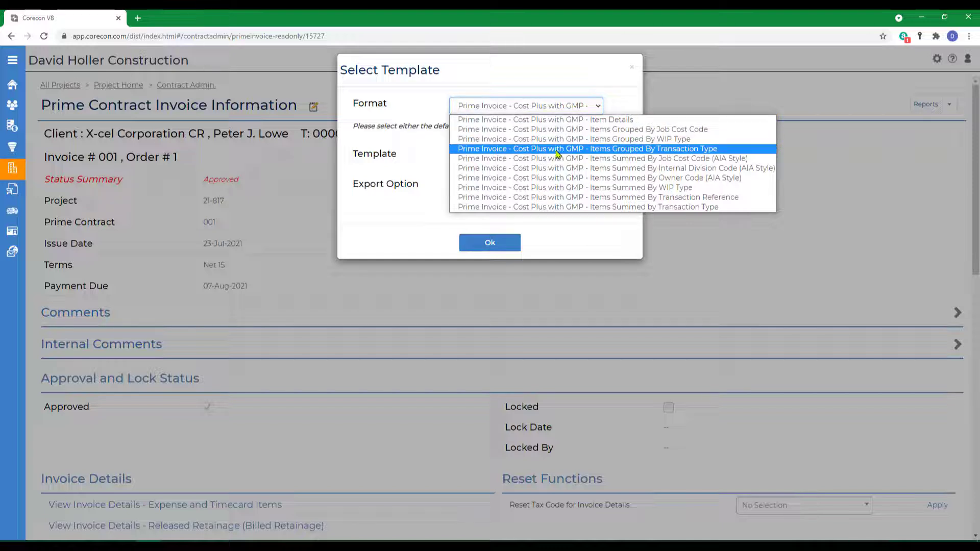
{"action": "left_click", "coordinate": [638, 148]}
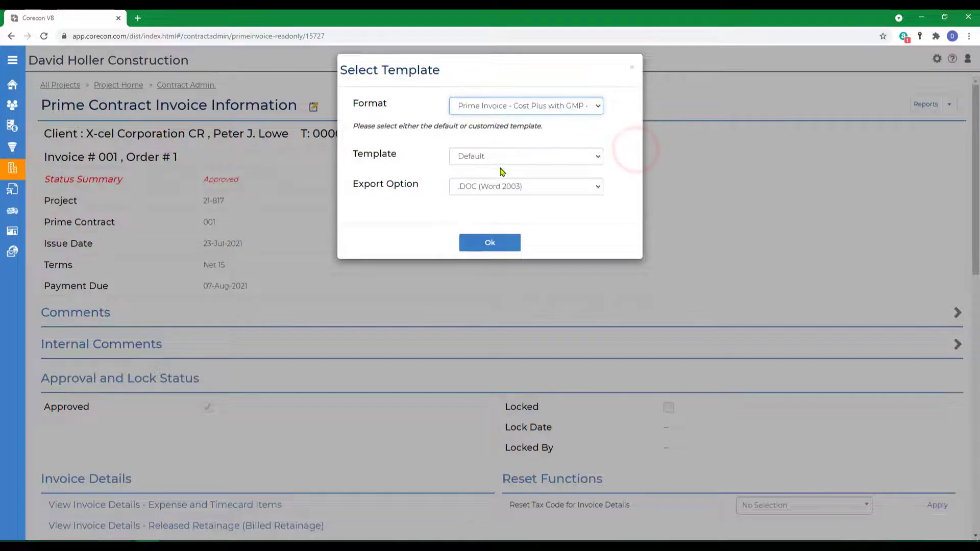
{"action": "left_click", "coordinate": [499, 184]}
{"action": "left_click", "coordinate": [471, 223]}
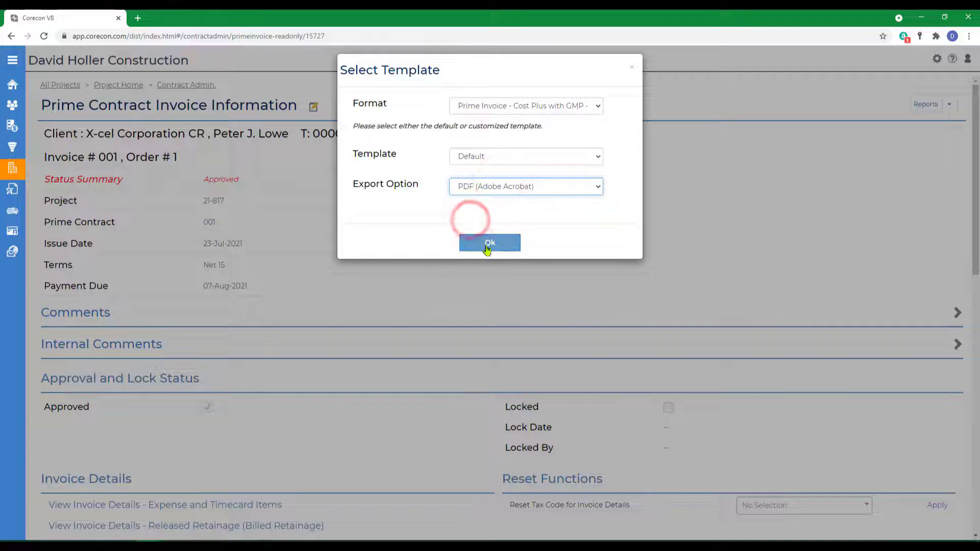
{"action": "left_click", "coordinate": [490, 159]}
{"action": "left_click", "coordinate": [490, 160]}
{"action": "left_click", "coordinate": [490, 243]}
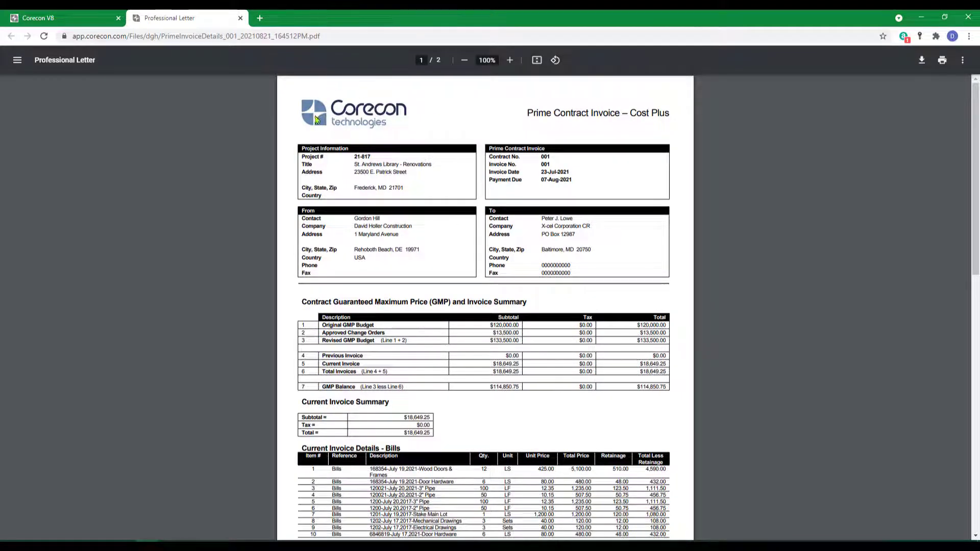
Step: Examine the generated invoice's GMP summary and its bills, sub invoices, labor timecards, miscellaneous expenses and markups, and close the report
{"action": "scroll", "coordinate": [475, 338], "scroll_direction": "down", "scroll_amount": 2}
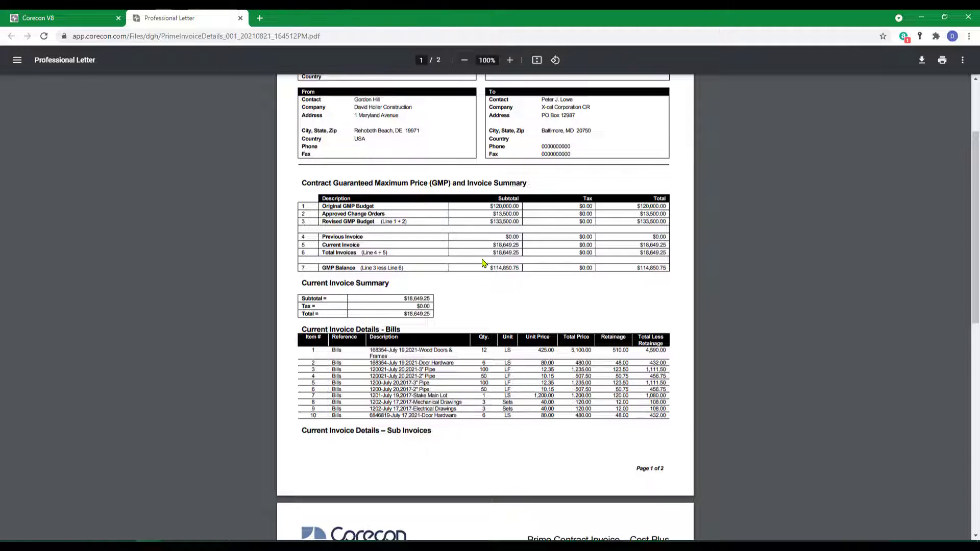
{"action": "scroll", "coordinate": [511, 292], "scroll_direction": "down", "scroll_amount": 2}
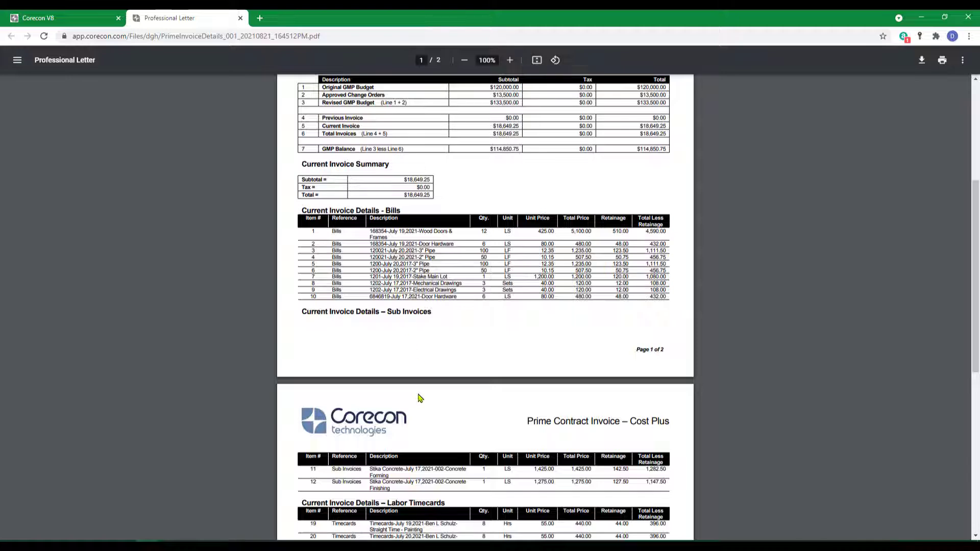
{"action": "scroll", "coordinate": [501, 336], "scroll_direction": "down", "scroll_amount": 2}
{"action": "scroll", "coordinate": [474, 302], "scroll_direction": "up", "scroll_amount": 2}
{"action": "scroll", "coordinate": [477, 318], "scroll_direction": "down", "scroll_amount": 2}
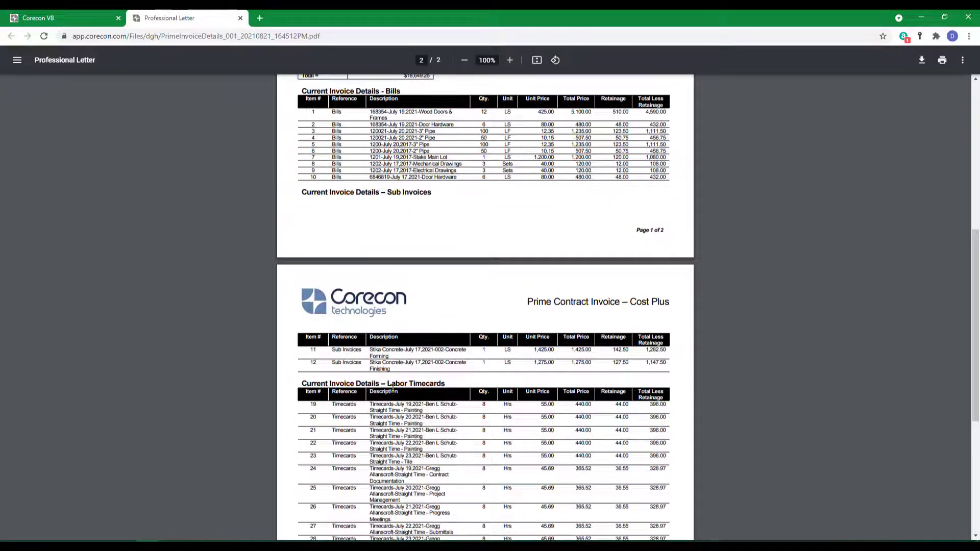
{"action": "scroll", "coordinate": [471, 388], "scroll_direction": "down", "scroll_amount": 5}
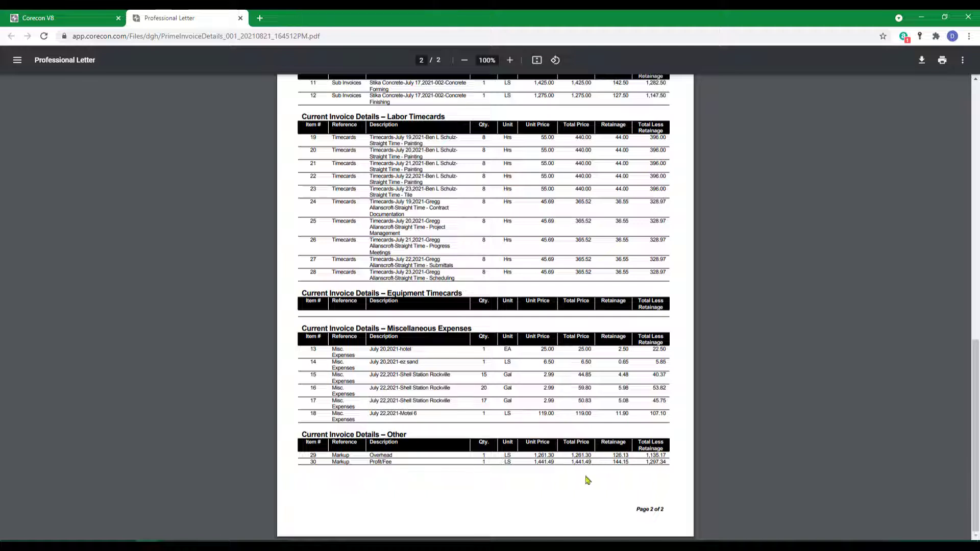
{"action": "left_click", "coordinate": [242, 19]}
Step: Generate the invoice PDF in the "Cost Plus with GMP - Items Summed By Job Cost Code (AIA Style)" format, review both pages and close it
{"action": "left_click", "coordinate": [600, 109]}
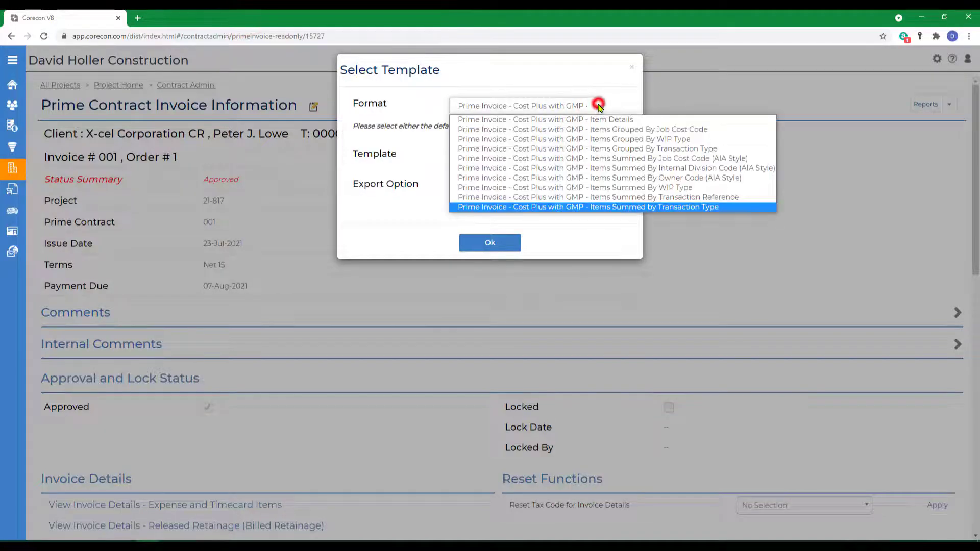
{"action": "left_click", "coordinate": [627, 162]}
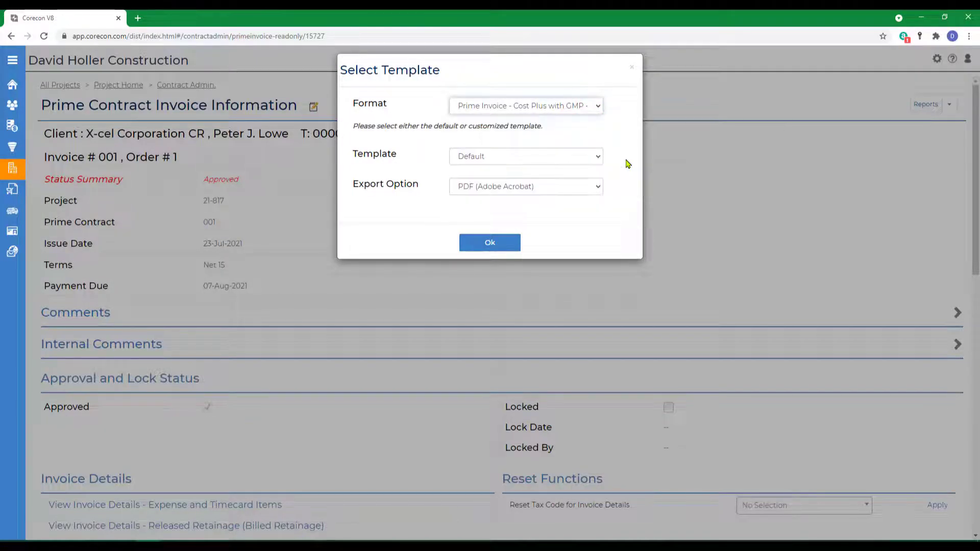
{"action": "left_click", "coordinate": [495, 244]}
{"action": "scroll", "coordinate": [607, 299], "scroll_direction": "down", "scroll_amount": 2}
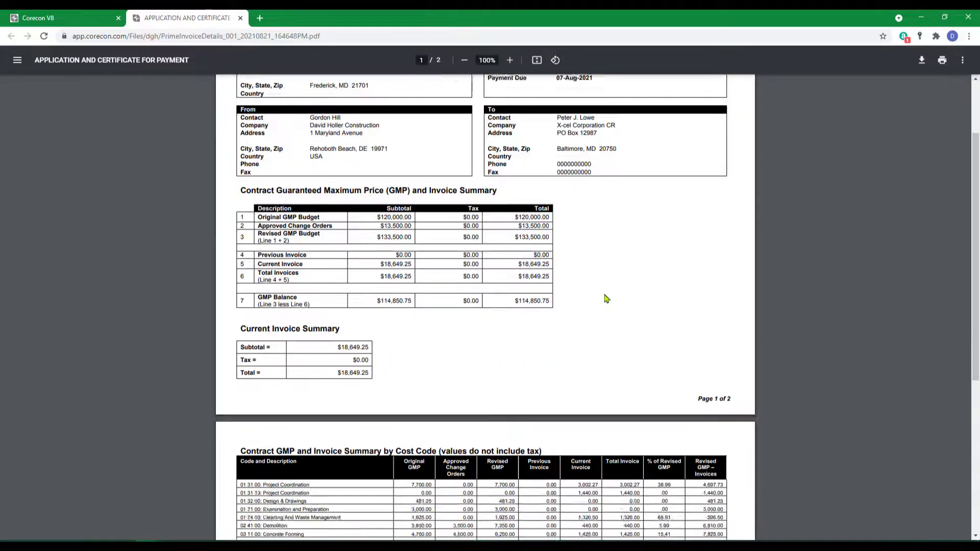
{"action": "scroll", "coordinate": [606, 299], "scroll_direction": "down", "scroll_amount": 5}
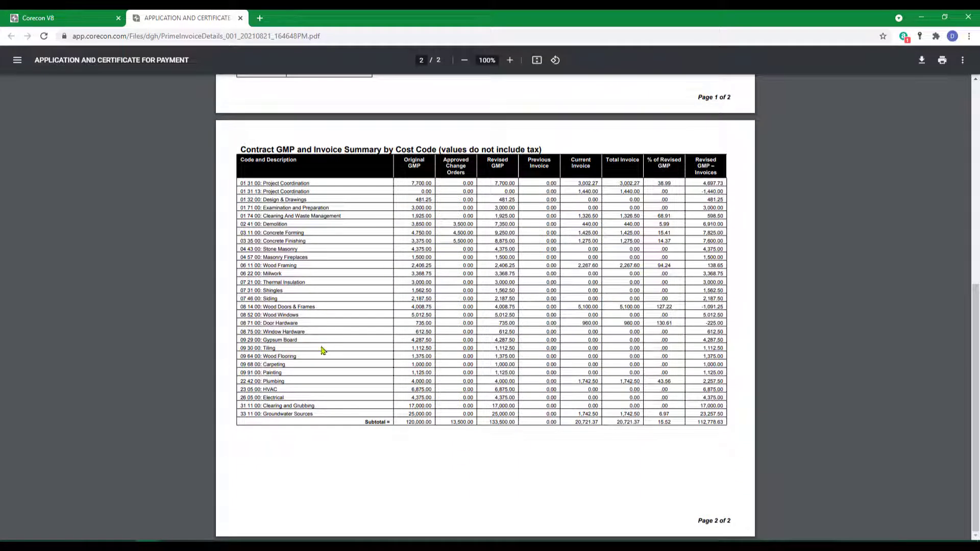
{"action": "scroll", "coordinate": [288, 413], "scroll_direction": "up", "scroll_amount": 6}
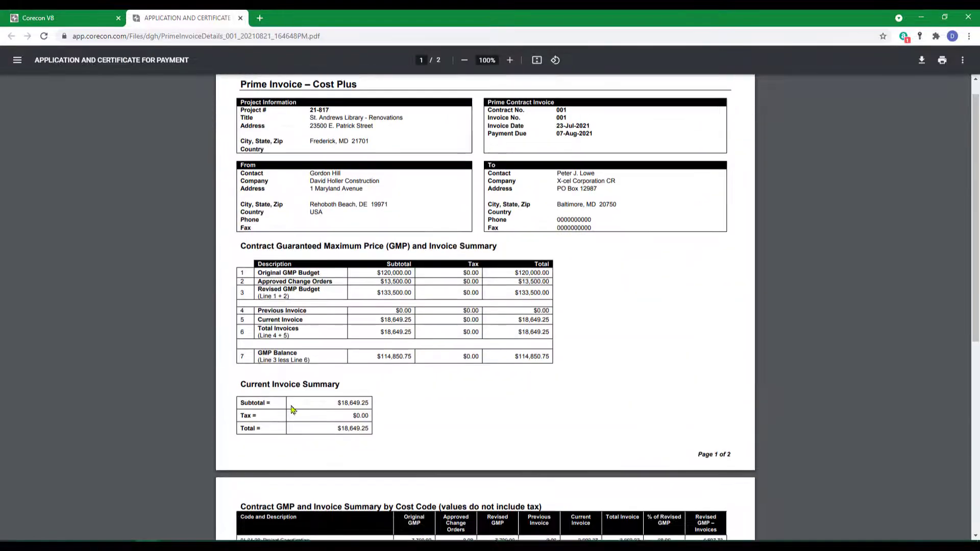
{"action": "left_click", "coordinate": [241, 18]}
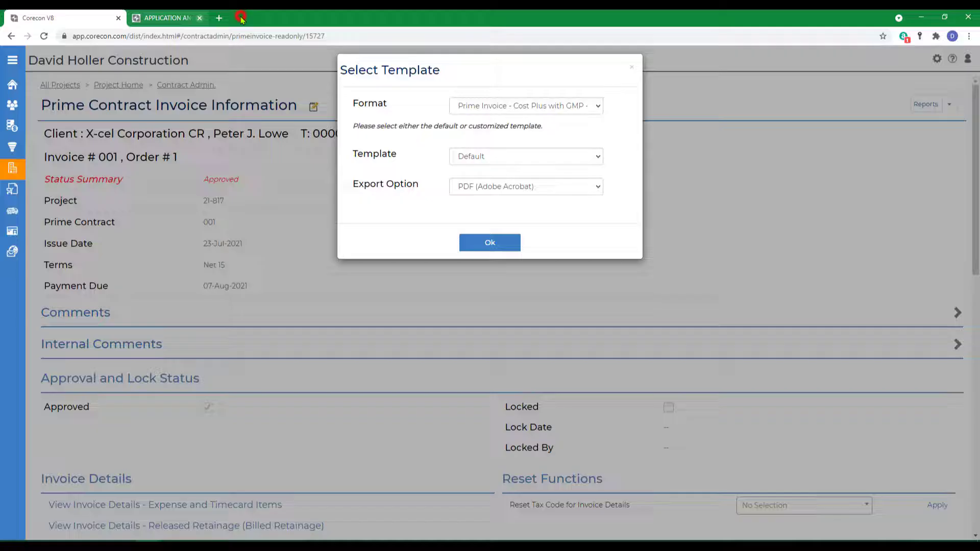
Step: Review the report's export options, leave the template selection and check the other available report, Prime Invoice Lien Waiver
{"action": "left_click", "coordinate": [560, 186]}
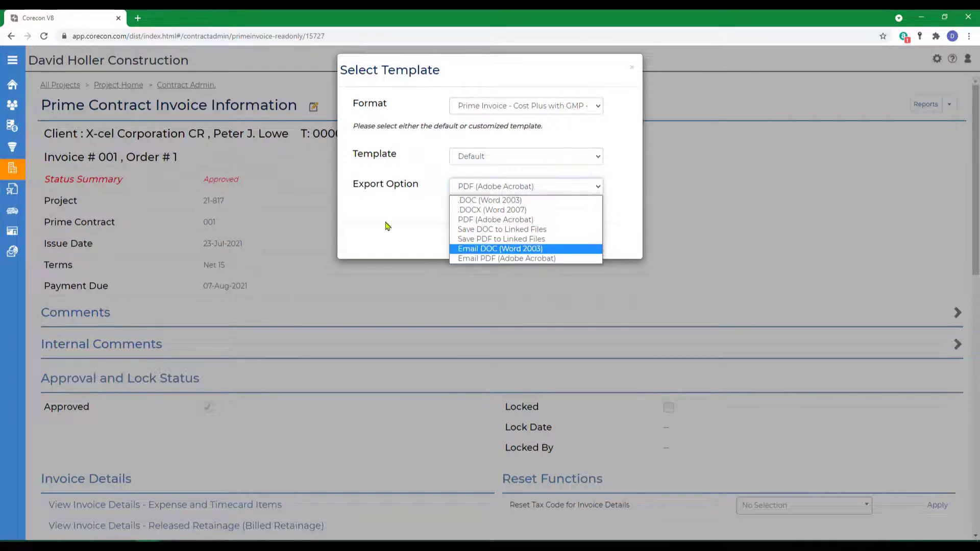
{"action": "left_click", "coordinate": [402, 212]}
{"action": "left_click", "coordinate": [632, 67]}
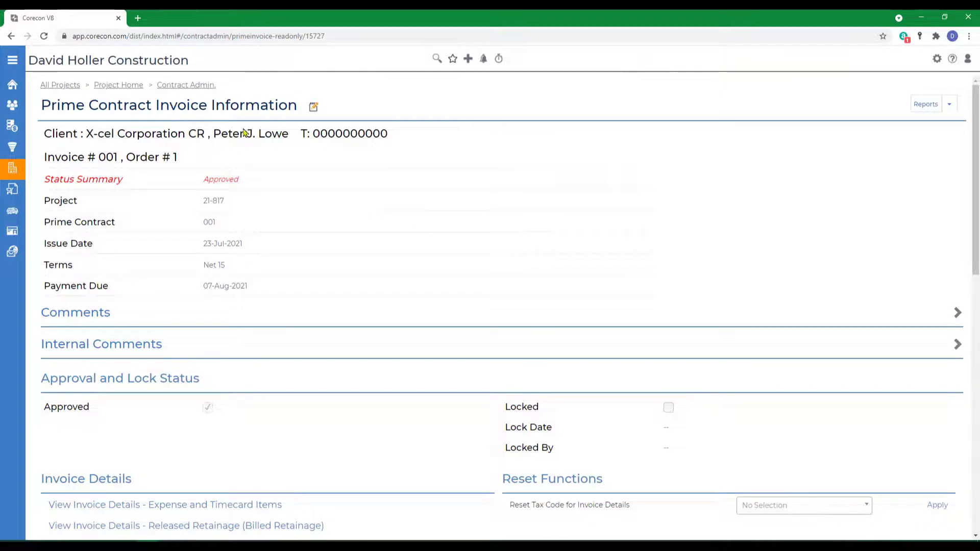
{"action": "left_click", "coordinate": [950, 106]}
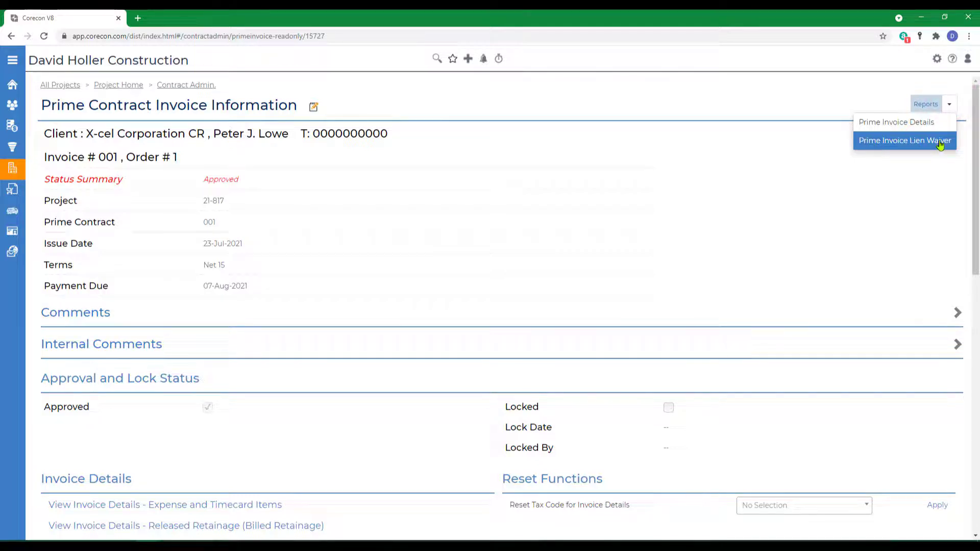
{"action": "left_click", "coordinate": [750, 145]}
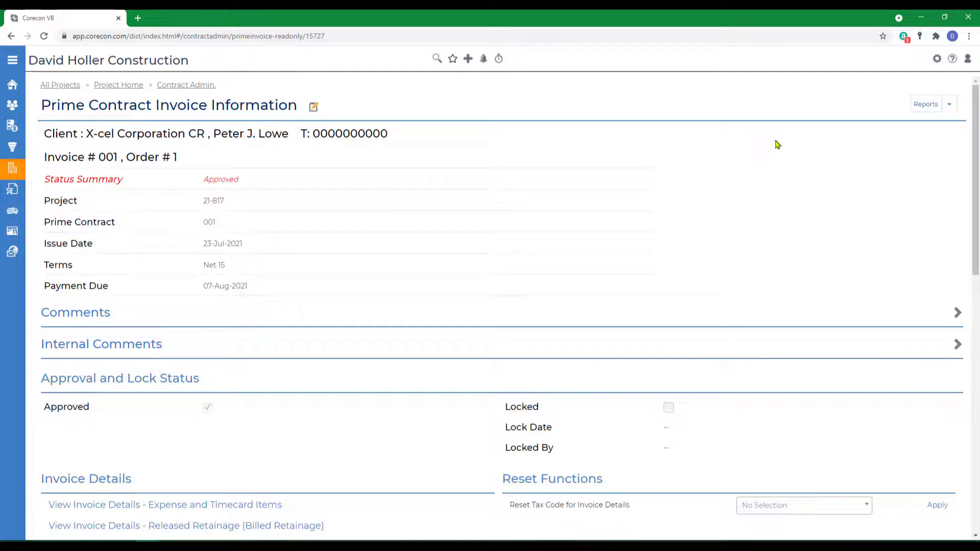
Step: Open the online help and go to the Prime Contract Invoice topic under Leads and Projects, Contract Administration
{"action": "left_click", "coordinate": [953, 59]}
{"action": "left_click", "coordinate": [61, 147]}
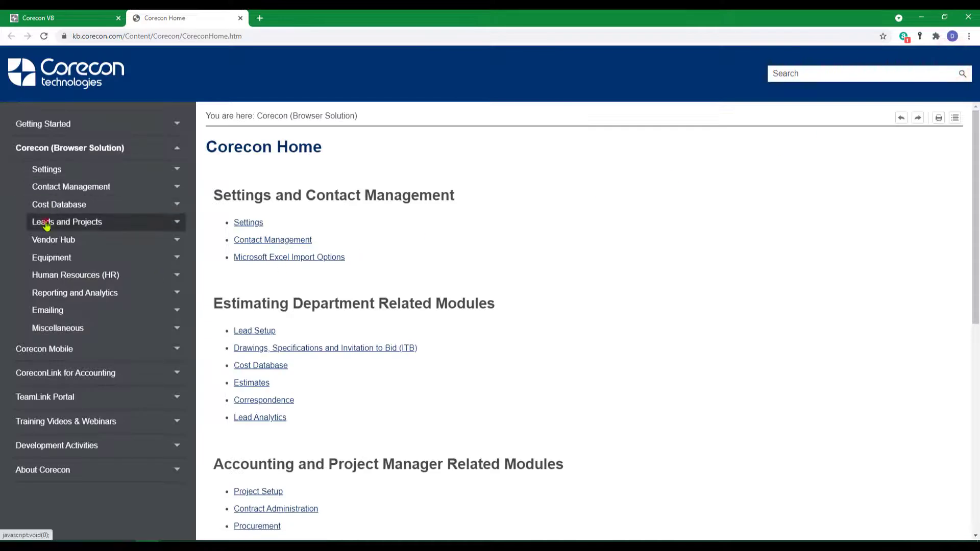
{"action": "left_click", "coordinate": [41, 221]}
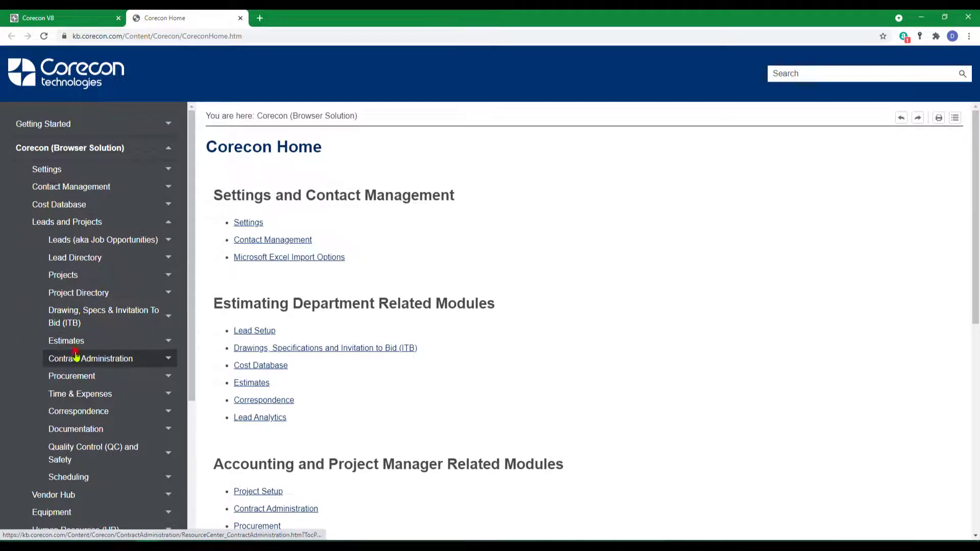
{"action": "left_click", "coordinate": [90, 359]}
{"action": "scroll", "coordinate": [521, 355], "scroll_direction": "down", "scroll_amount": 2}
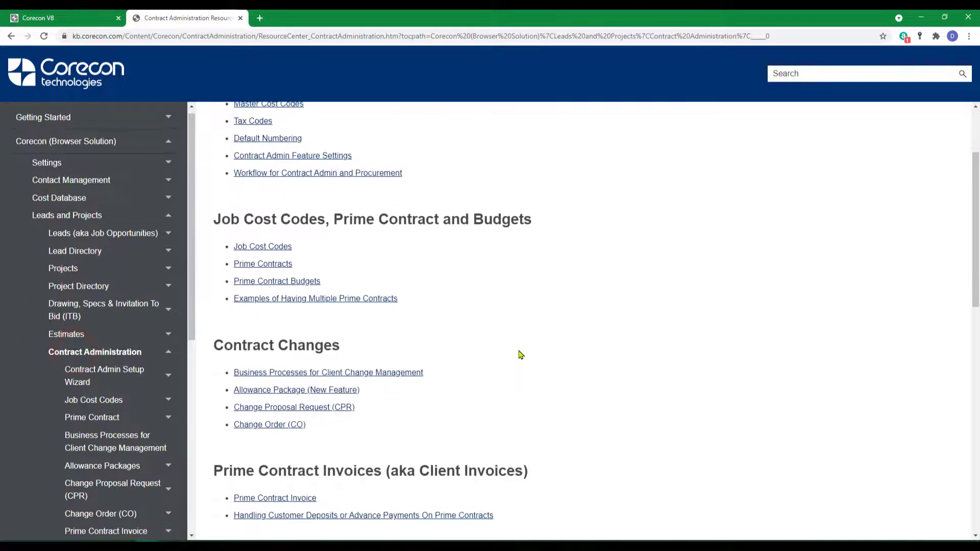
{"action": "scroll", "coordinate": [520, 355], "scroll_direction": "down", "scroll_amount": 2}
{"action": "left_click", "coordinate": [266, 384]}
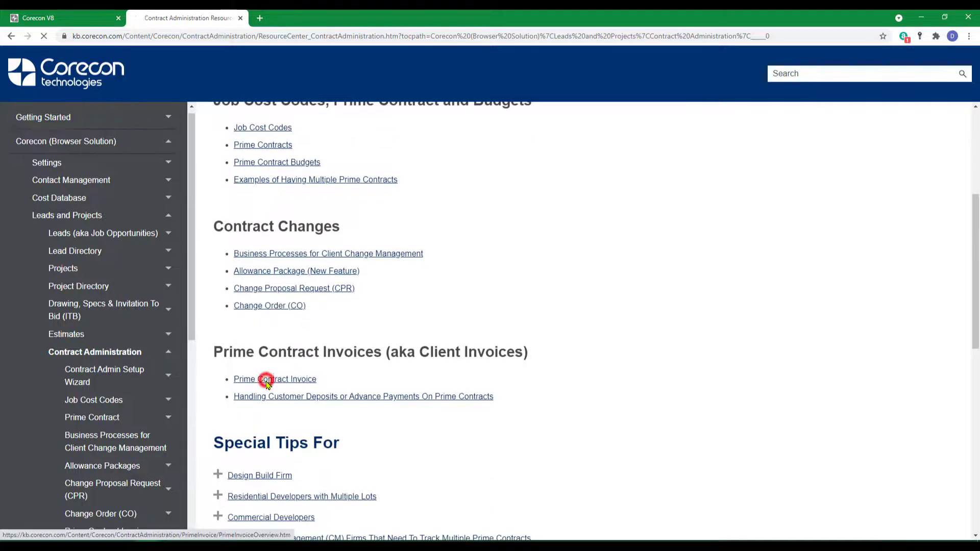
Step: Open the Cost Plus Prime Contracts article on adding prime contract invoices and read through its wizard steps
{"action": "scroll", "coordinate": [503, 360], "scroll_direction": "down", "scroll_amount": 3}
{"action": "scroll", "coordinate": [503, 360], "scroll_direction": "down", "scroll_amount": 7}
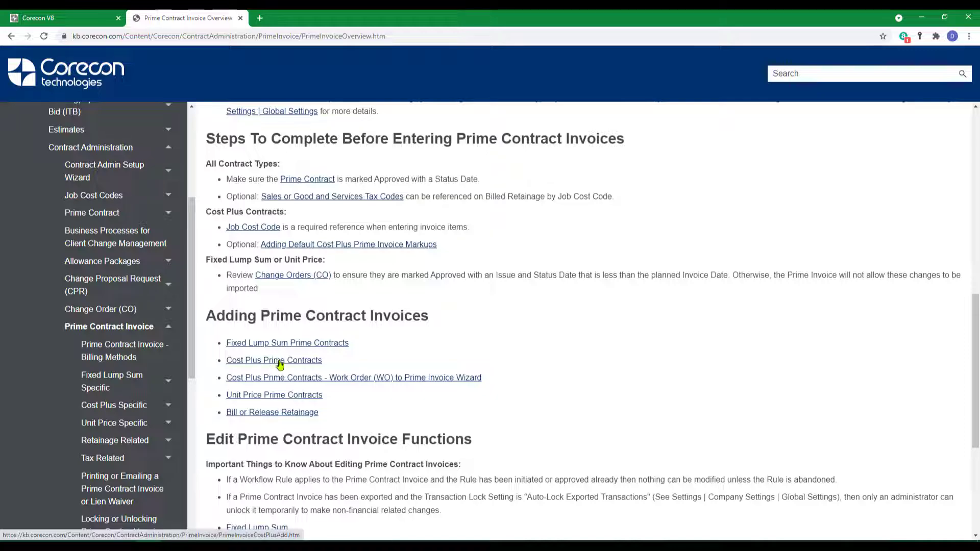
{"action": "left_click", "coordinate": [279, 362]}
{"action": "scroll", "coordinate": [278, 356], "scroll_direction": "down", "scroll_amount": 8}
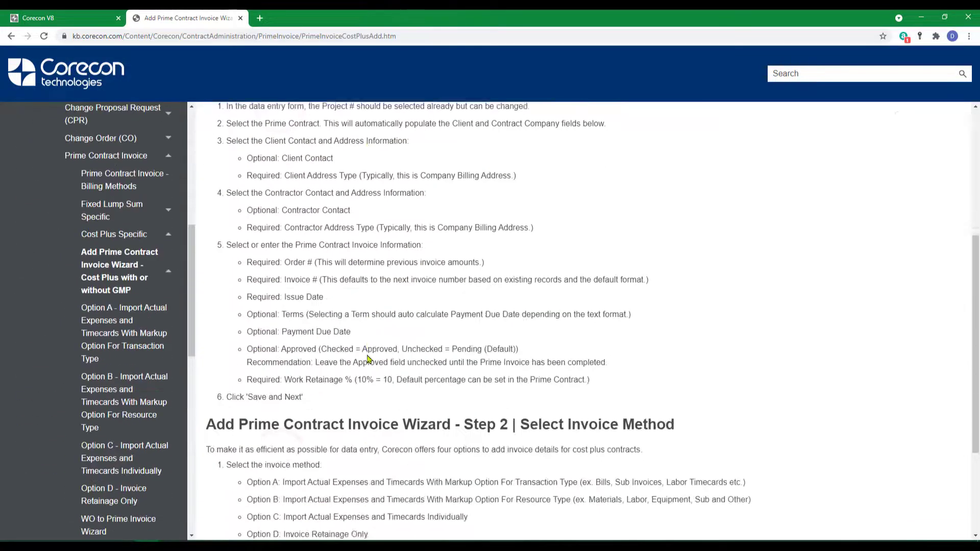